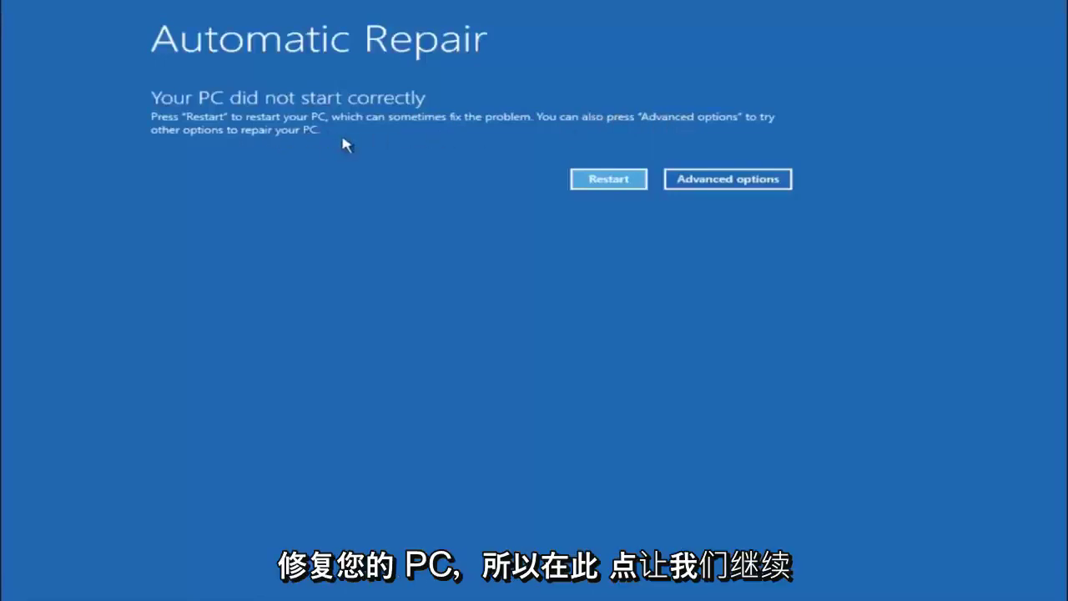
# Go from the Automatic Repair notice through Troubleshoot to the Advanced options page.
pyautogui.click(727, 179)
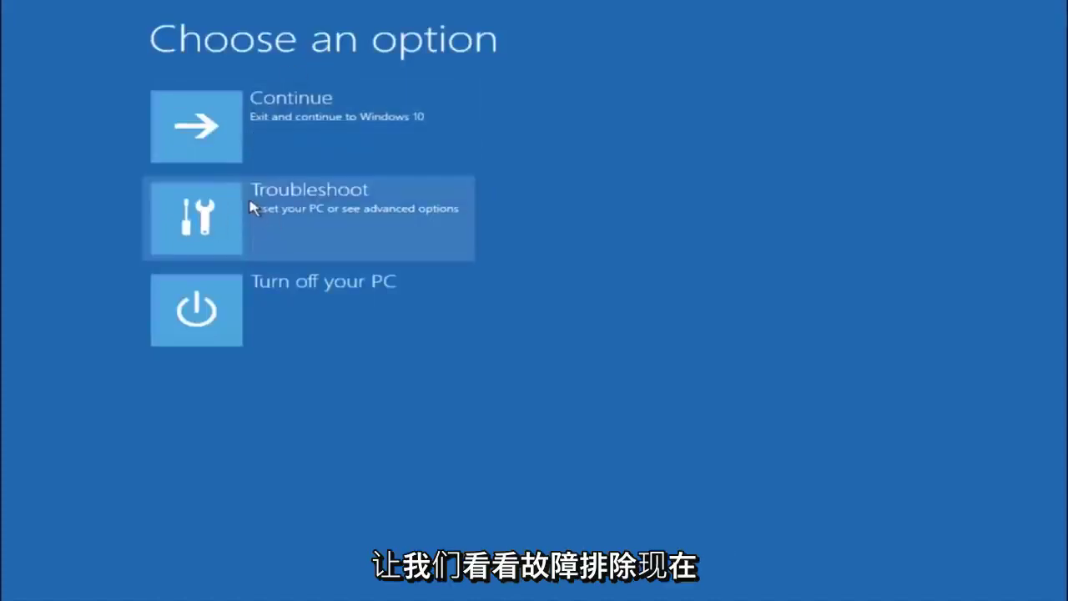
pyautogui.click(227, 218)
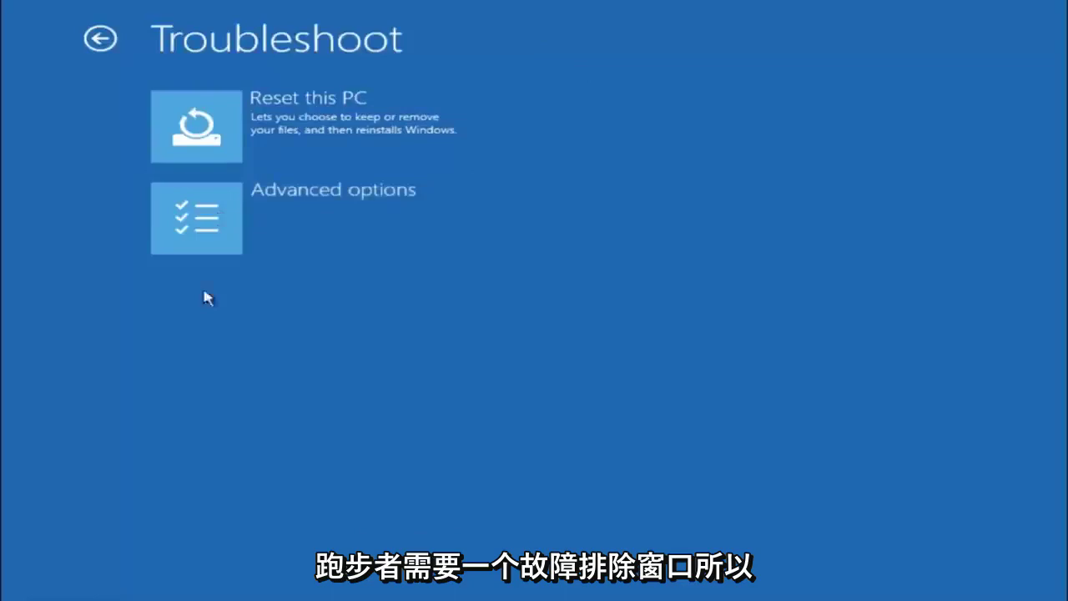
pyautogui.click(238, 227)
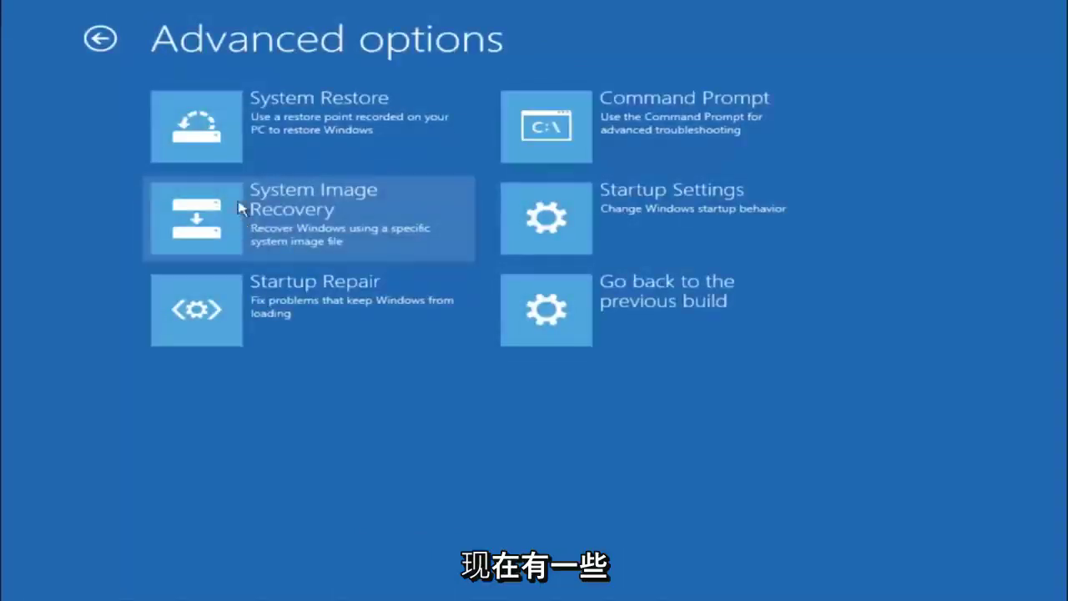
# Start System Restore from the Advanced options tiles.
pyautogui.click(256, 124)
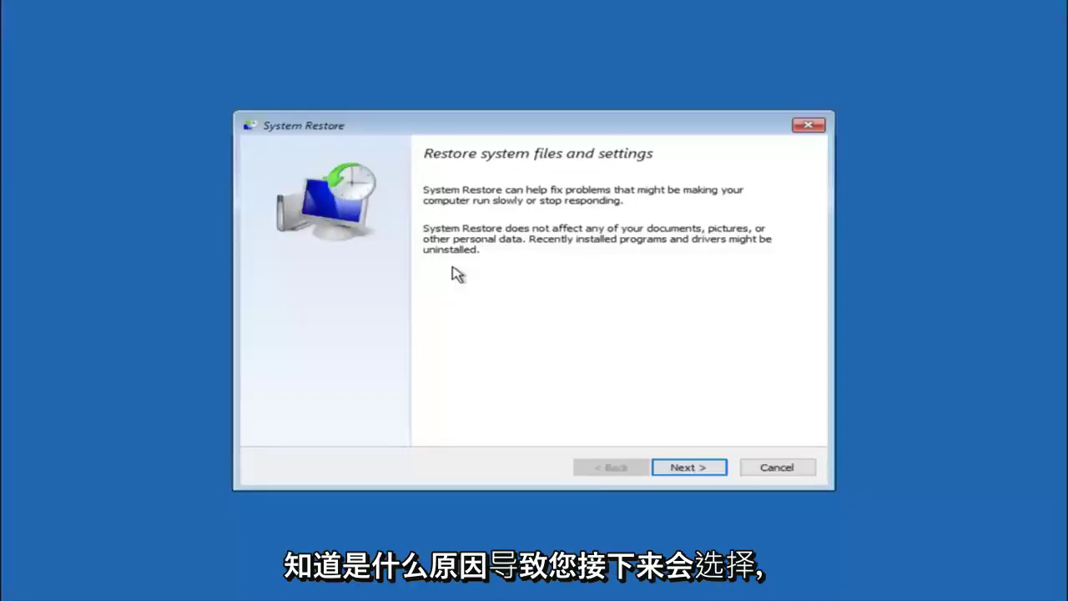
# Pick the 10/5/2016 'Manual: before update' restore point and continue to its confirmation for drive C:.
pyautogui.click(686, 469)
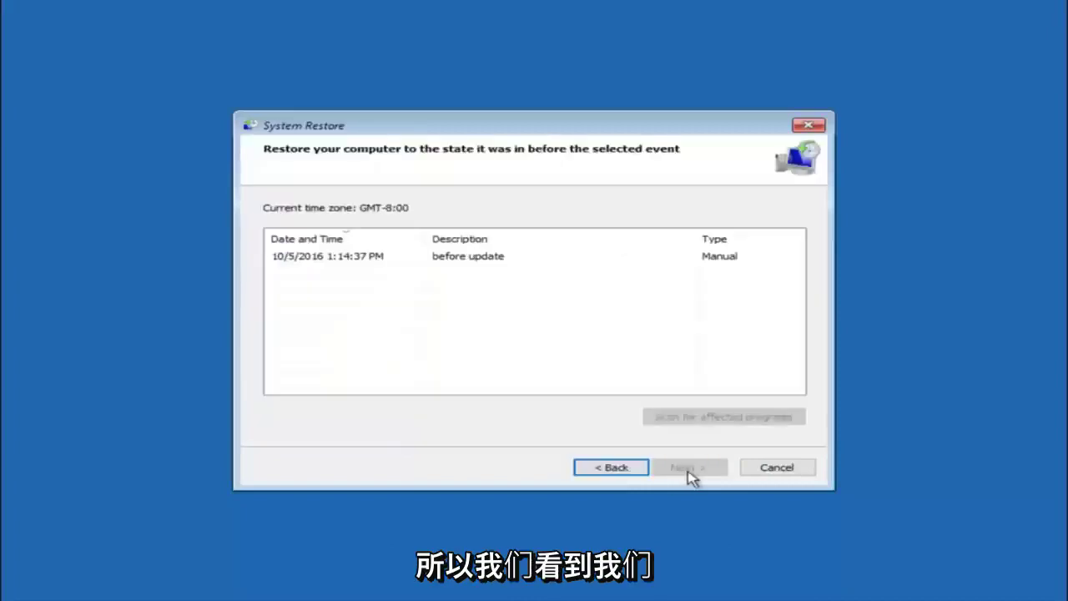
pyautogui.click(309, 257)
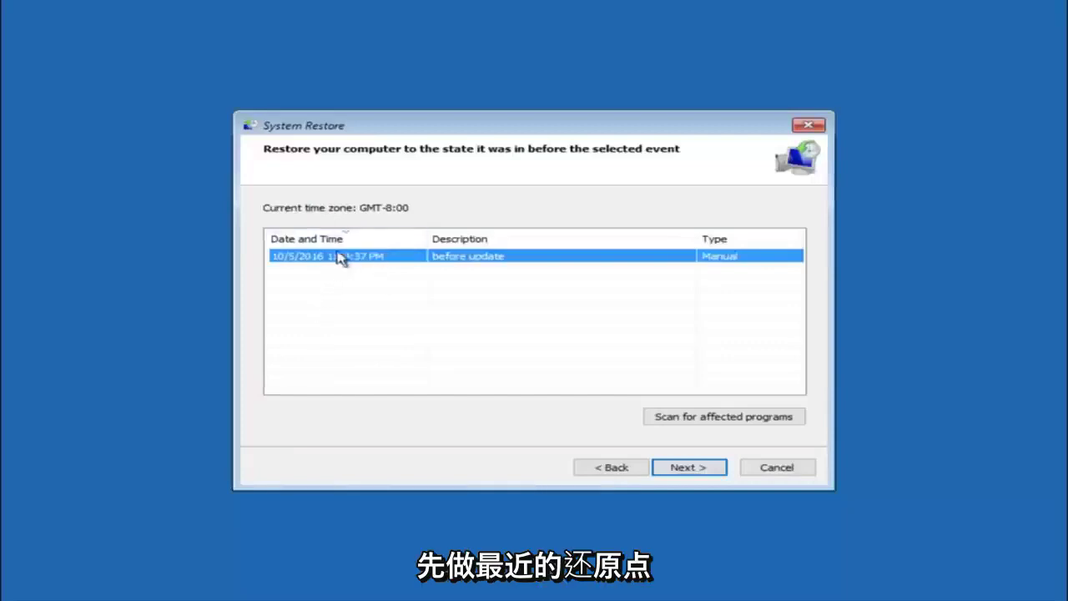
pyautogui.click(689, 467)
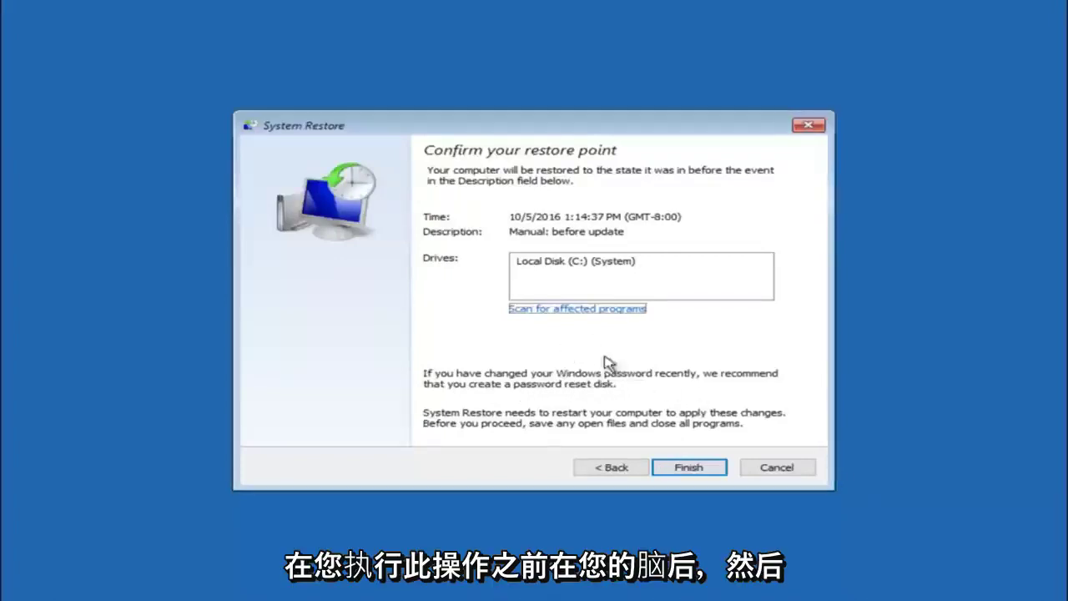
# Finish the wizard and confirm the warning so System Restore runs and the PC restarts.
pyautogui.click(692, 470)
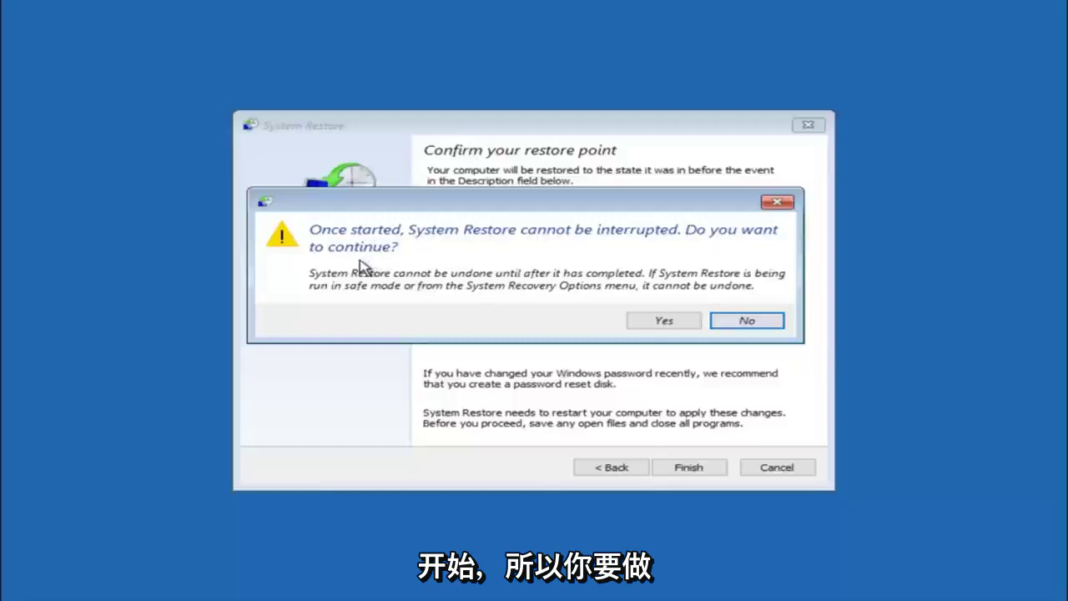
pyautogui.click(653, 321)
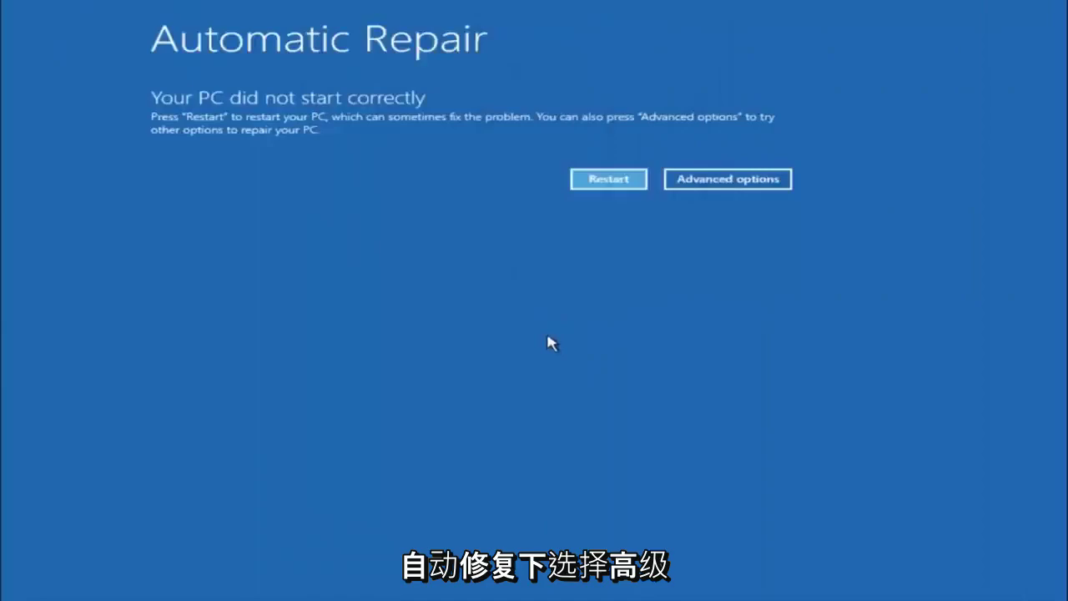
# Return from the Automatic Repair screen through Troubleshoot to Advanced options again.
pyautogui.click(711, 180)
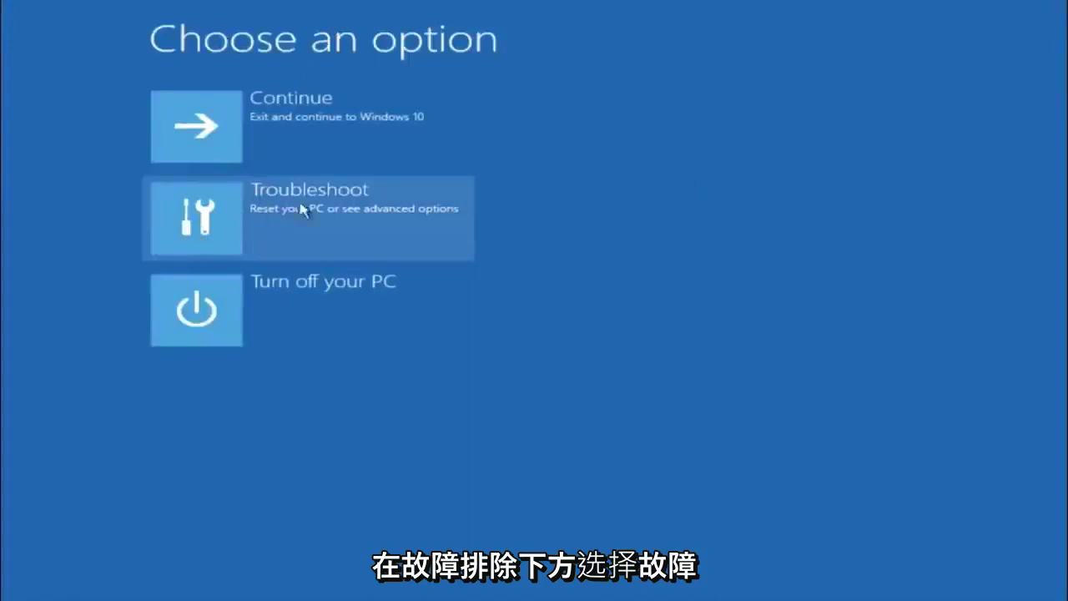
pyautogui.click(253, 222)
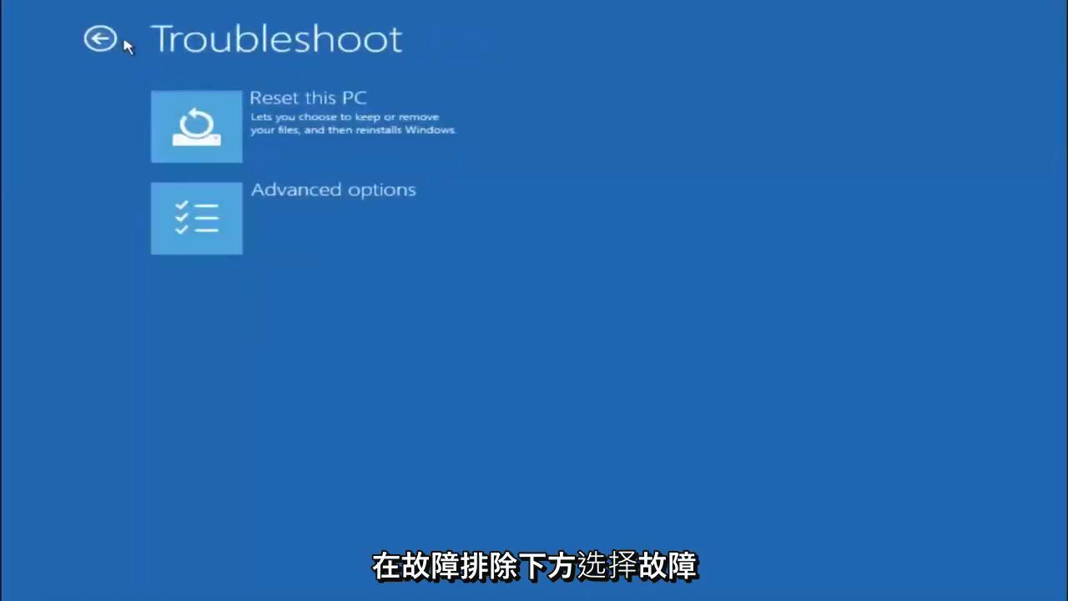
pyautogui.click(260, 219)
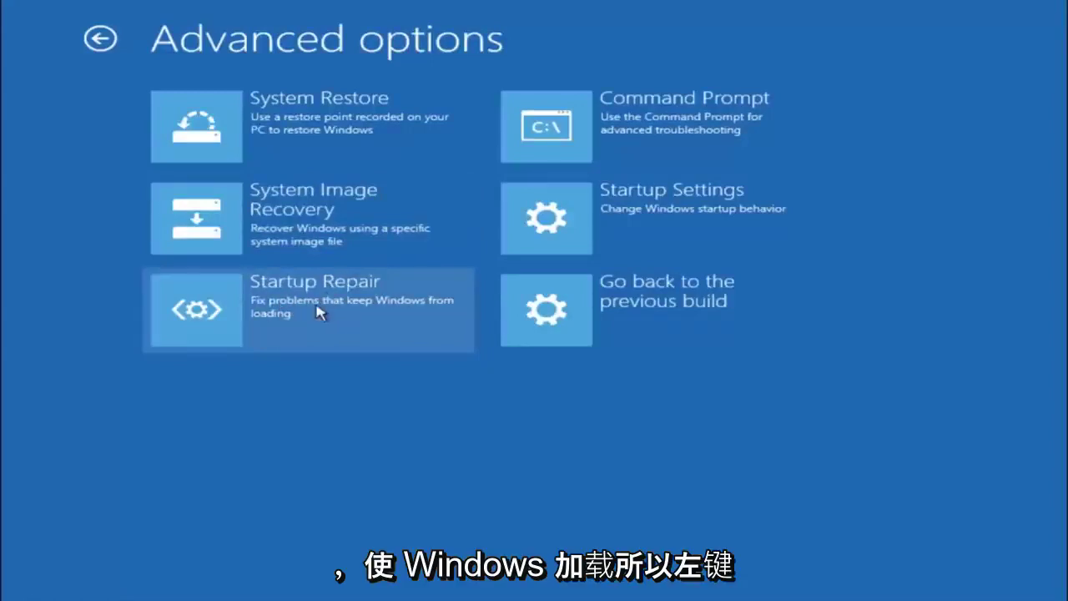
# Launch Startup Repair and let it diagnose the PC until Automatic Repair reappears.
pyautogui.click(205, 314)
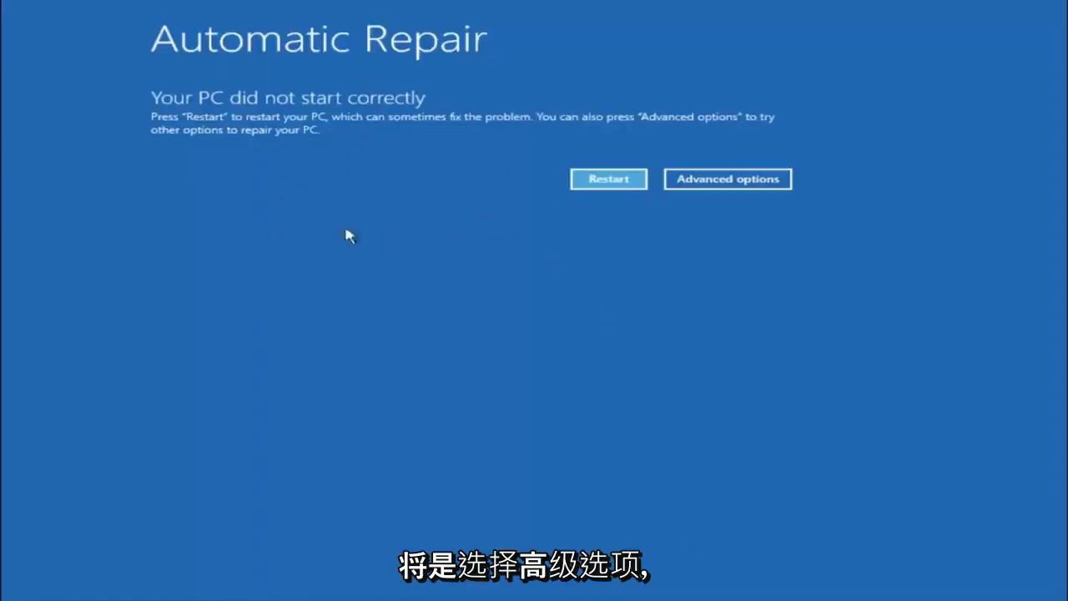
# Navigate through Troubleshoot and Advanced options to open Command Prompt at X:\windows\system32.
pyautogui.click(712, 179)
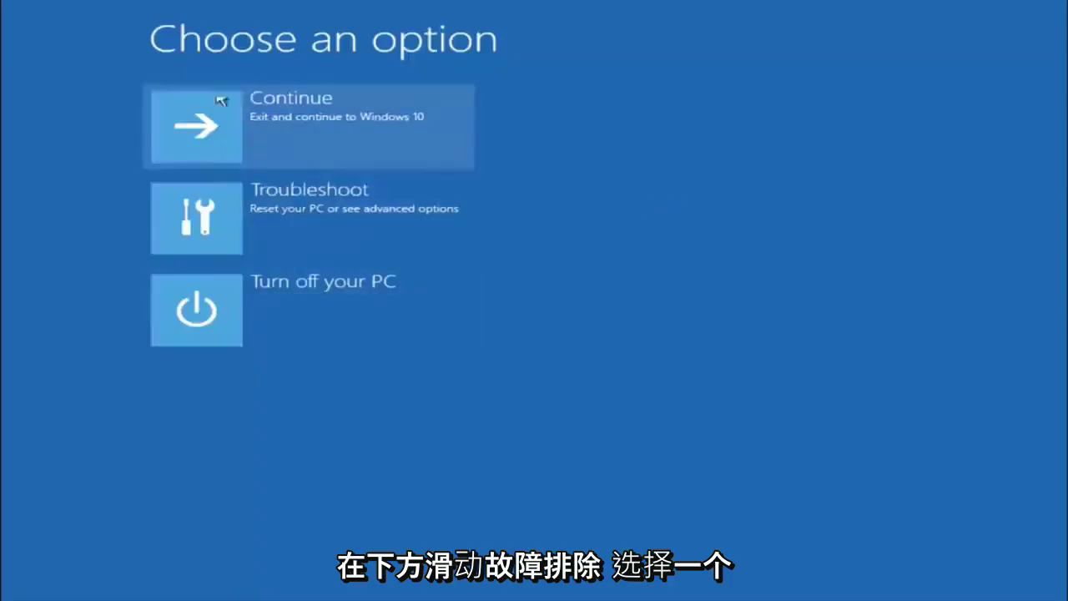
pyautogui.click(206, 227)
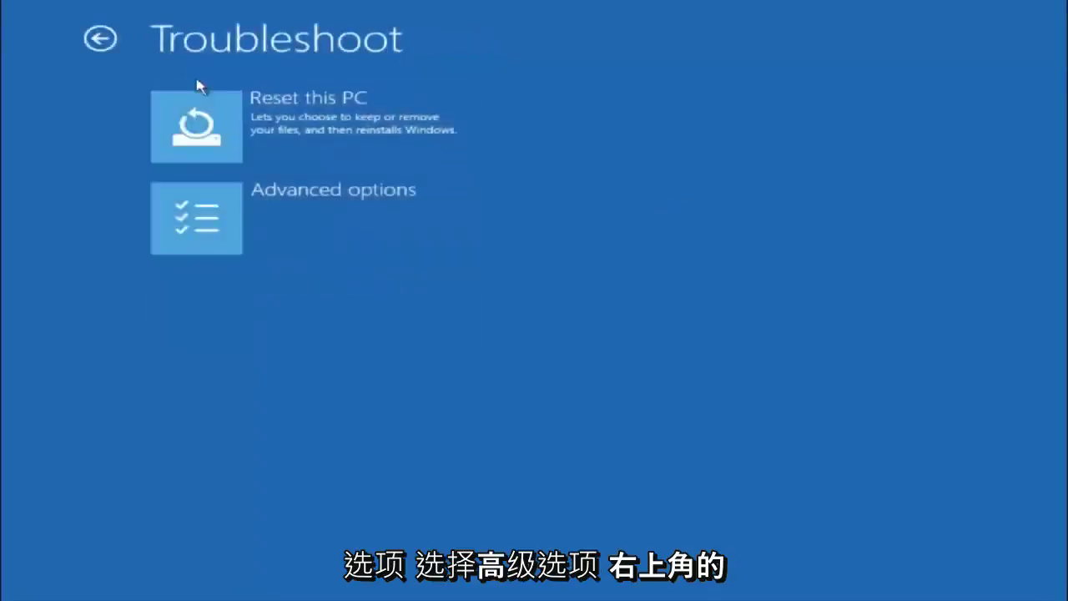
pyautogui.click(250, 214)
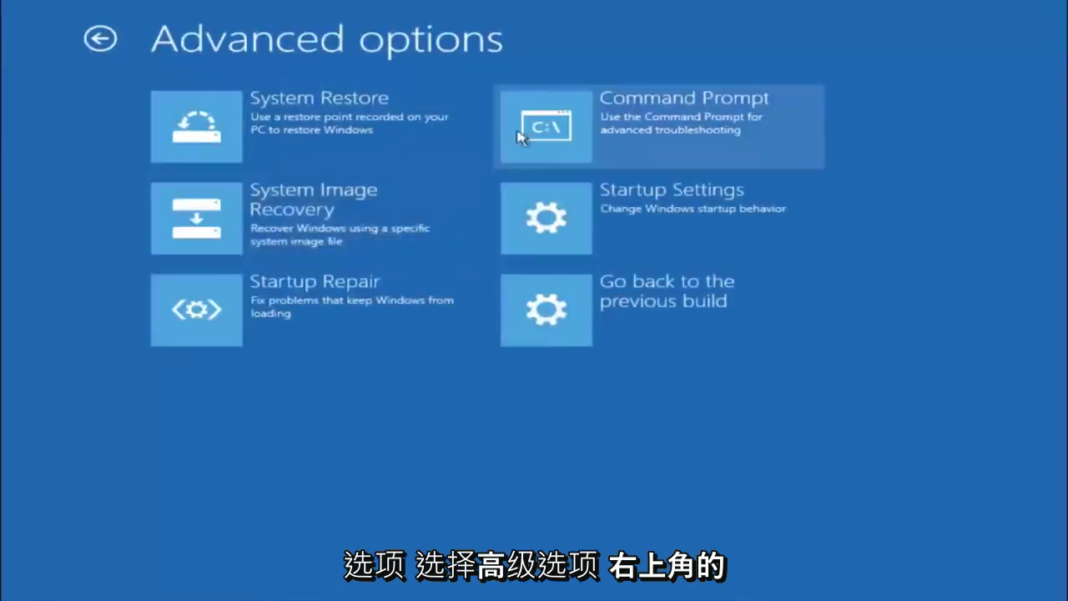
pyautogui.click(628, 136)
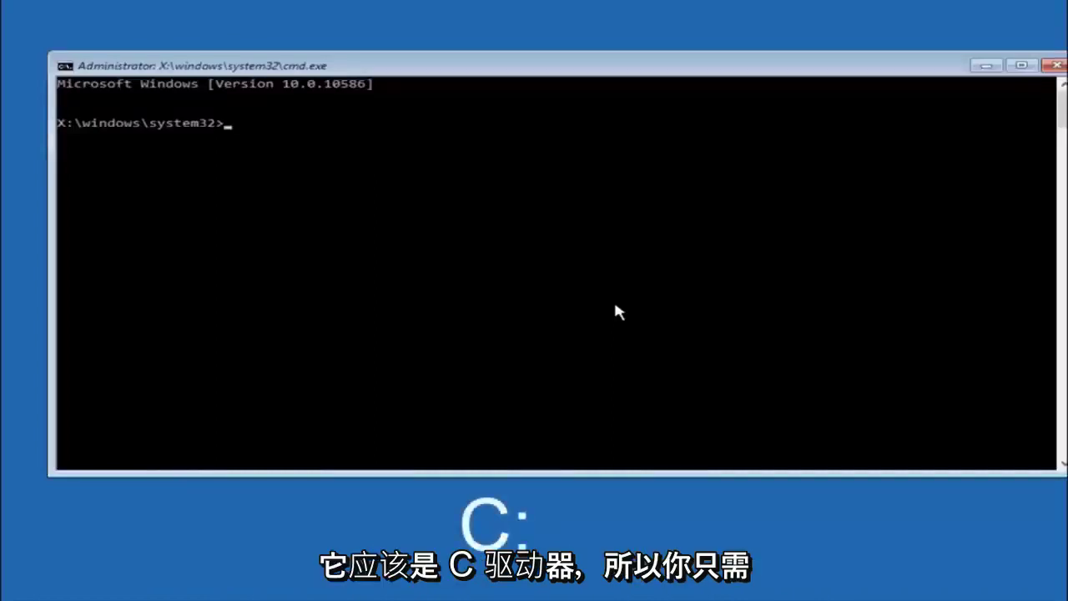
# Switch to drive C: and run dir, showing Windows and Windows.old among its folders.
pyautogui.press('Return')
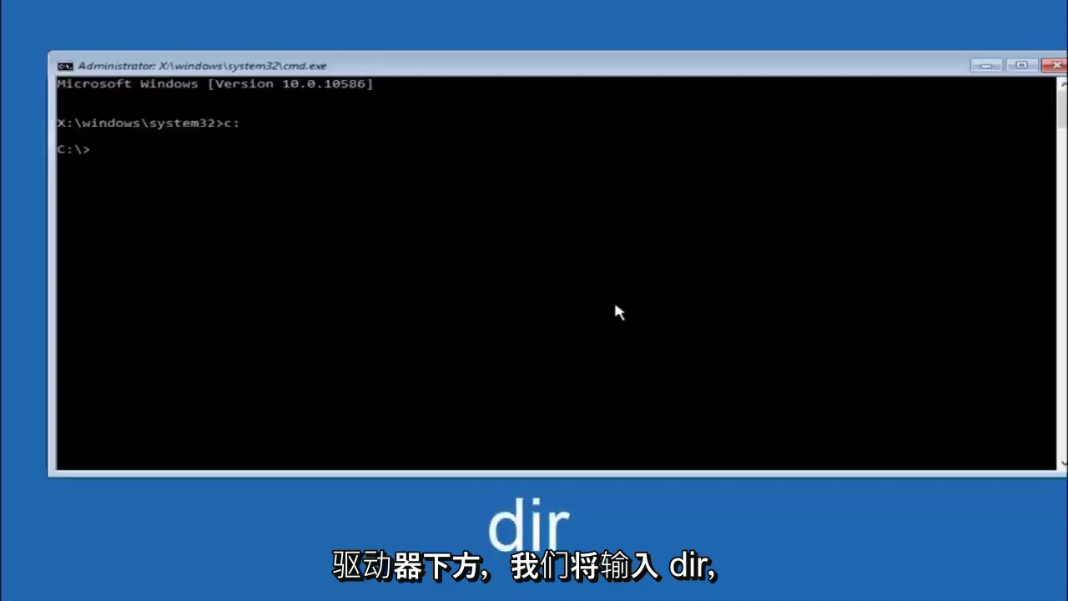
pyautogui.write('dir')
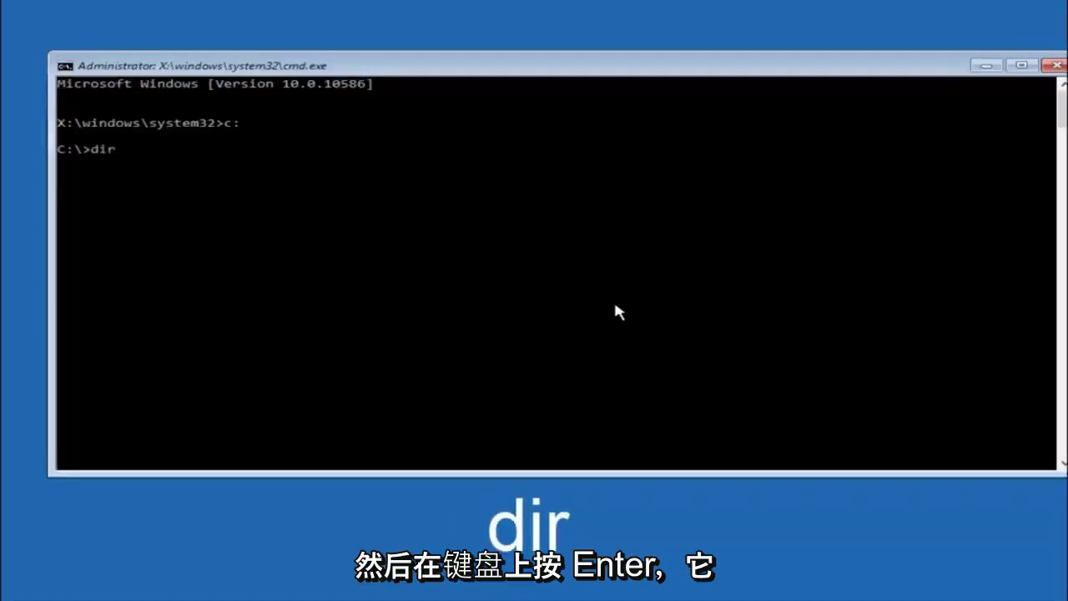
pyautogui.press('Return')
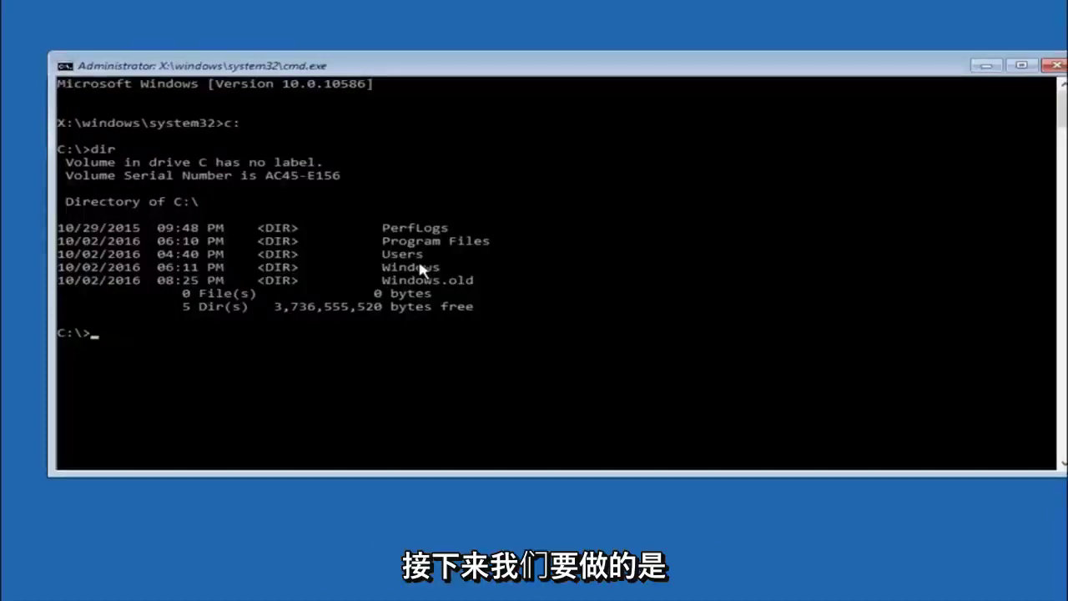
pyautogui.write('cd \\windows\\system32')
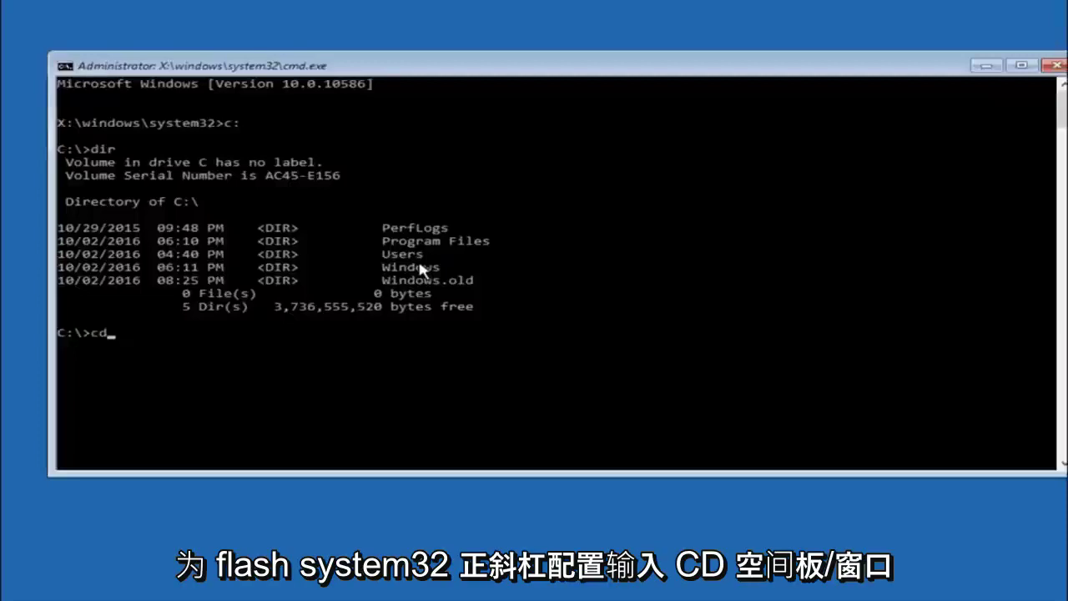
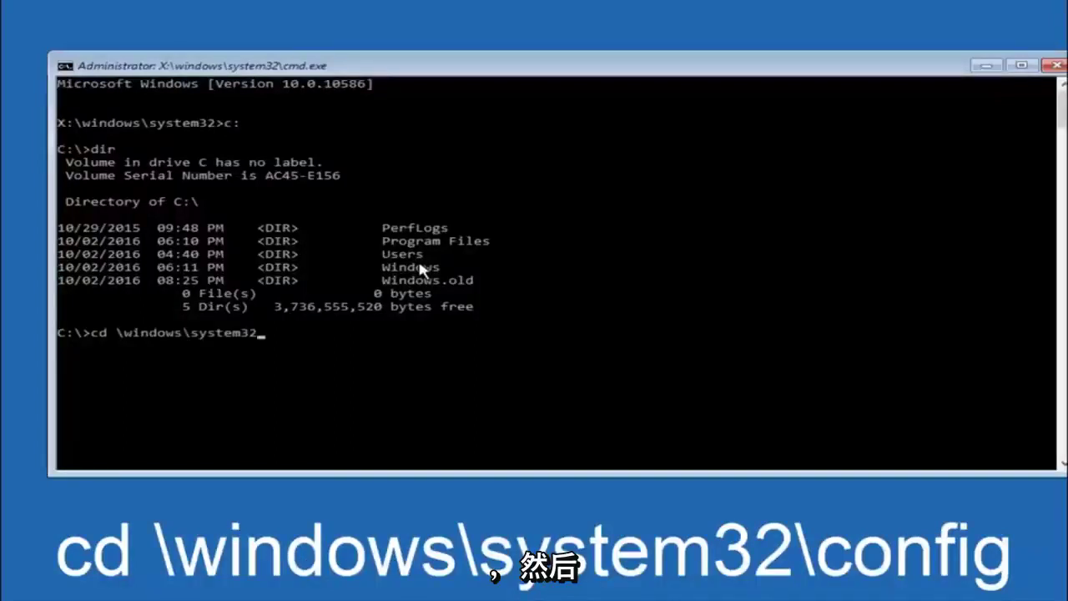
# Run cd \windows\system32\config to switch from the C: root into the config folder.
pyautogui.write('\\config')
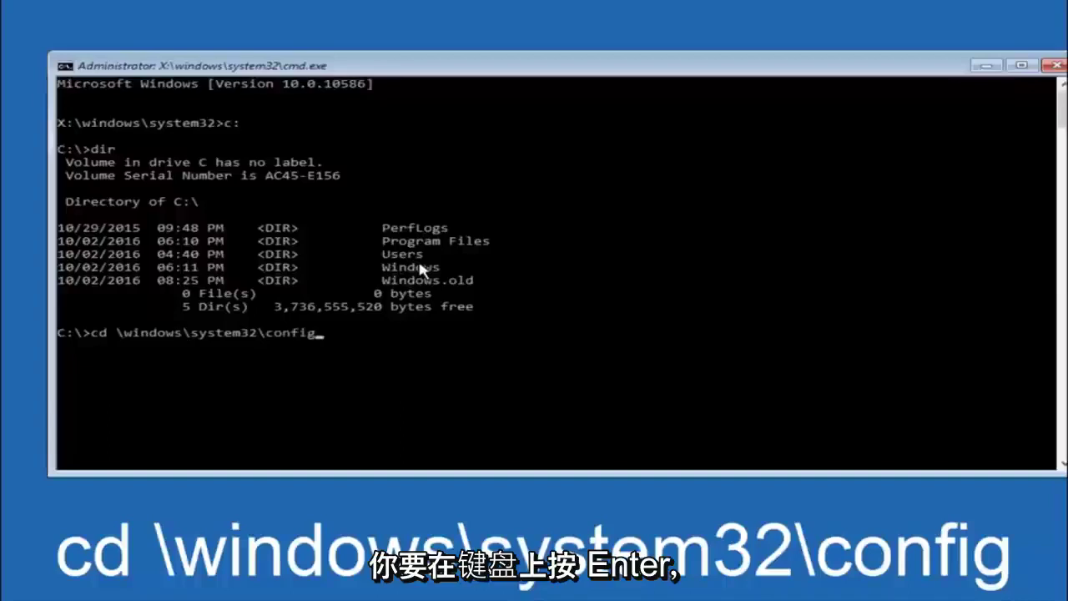
pyautogui.press('Return')
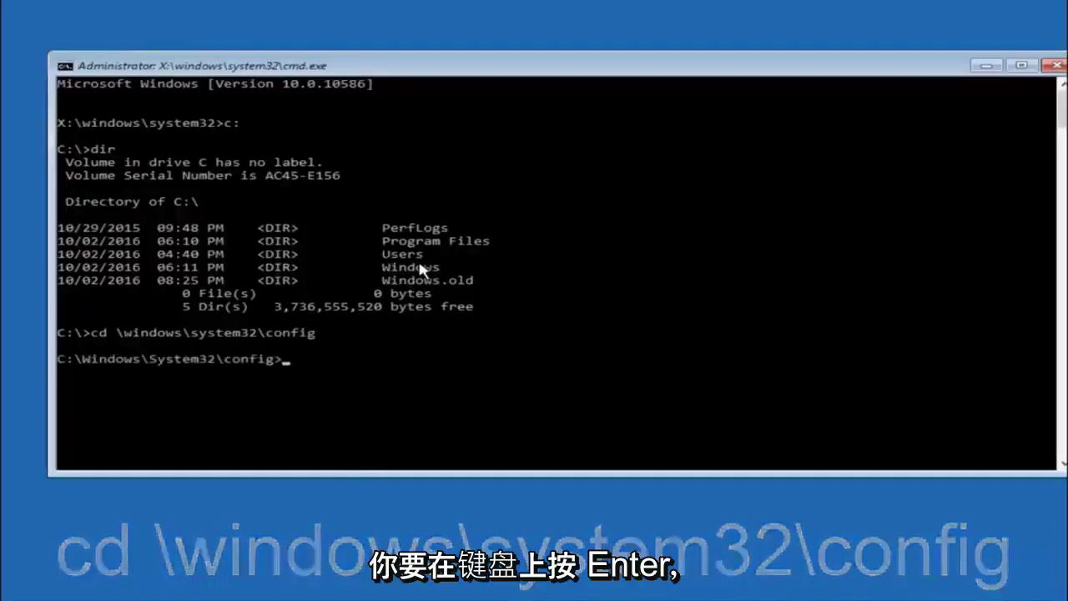
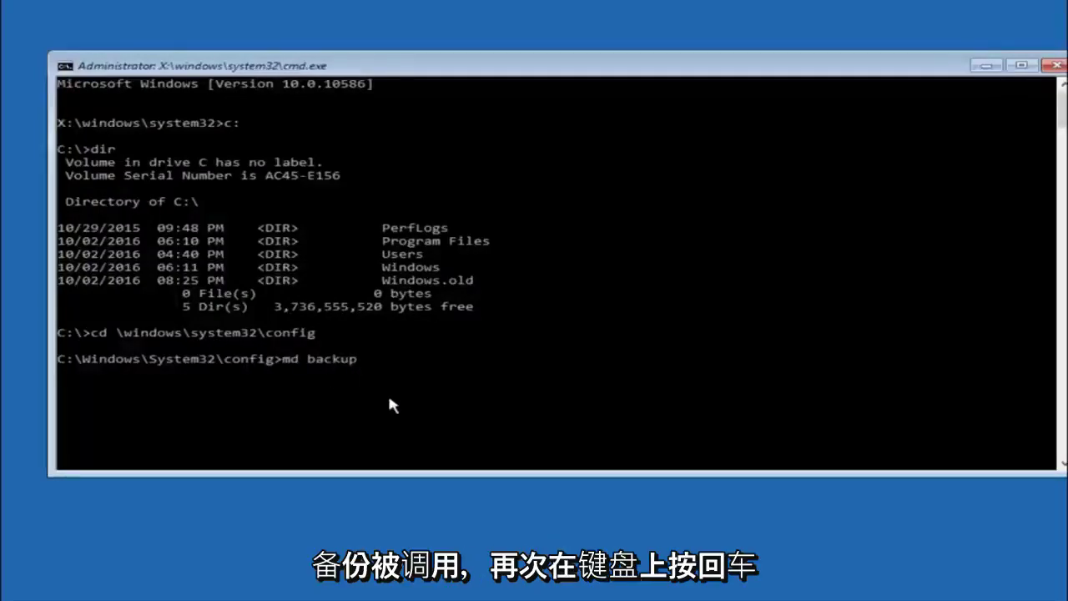
# Run md backup in C:\Windows\System32\config to create the backup folder.
pyautogui.press('Return')
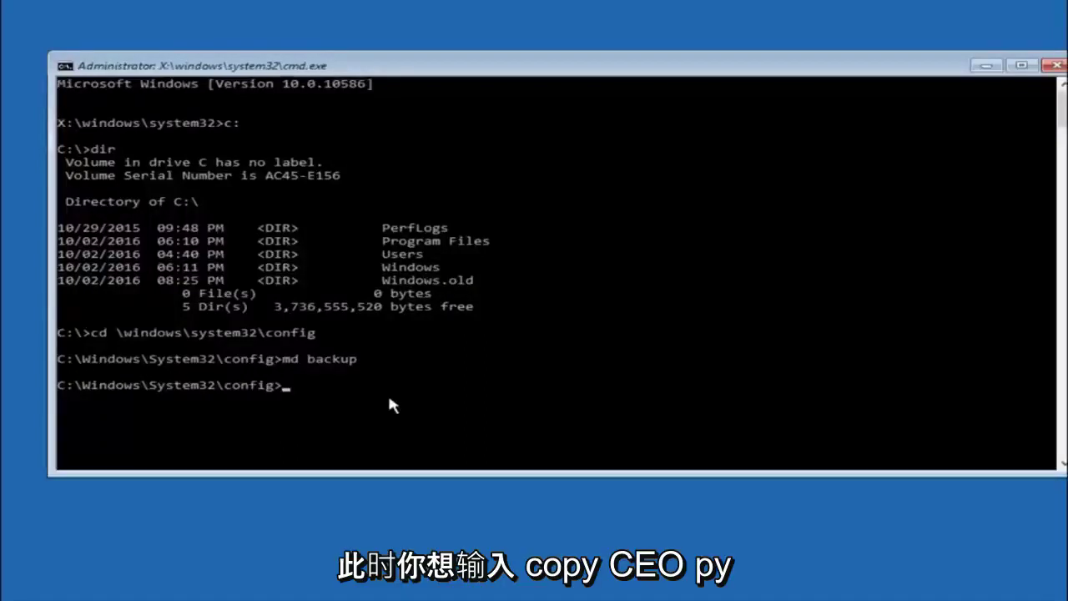
# Run copy *.* backup at the config prompt, copying files like BCD-Template and COMPONENTS into backup.
pyautogui.write('copy')
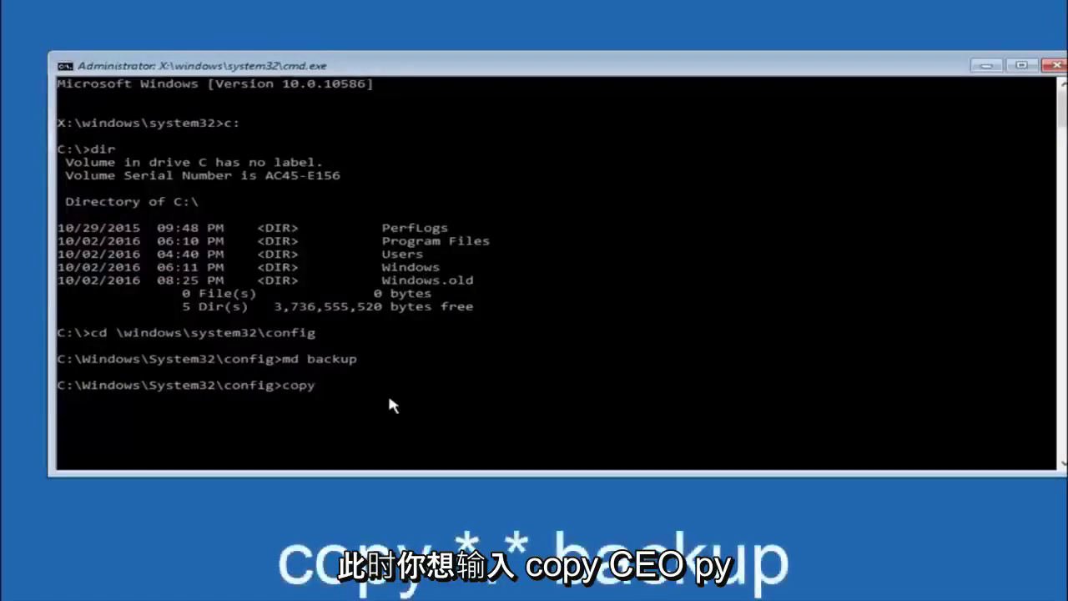
pyautogui.write(' *')
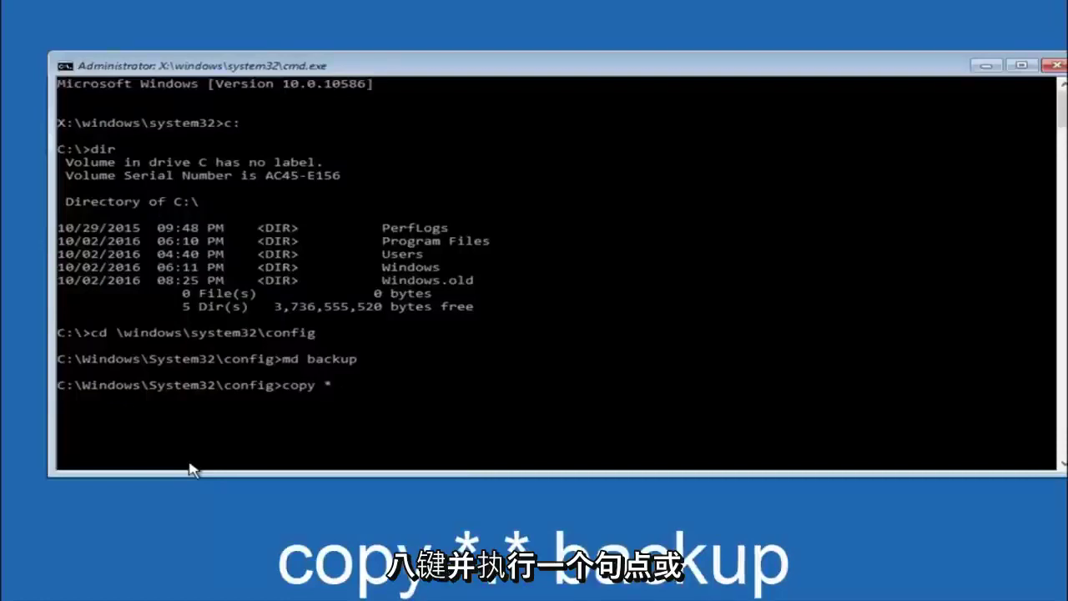
pyautogui.write('*.')
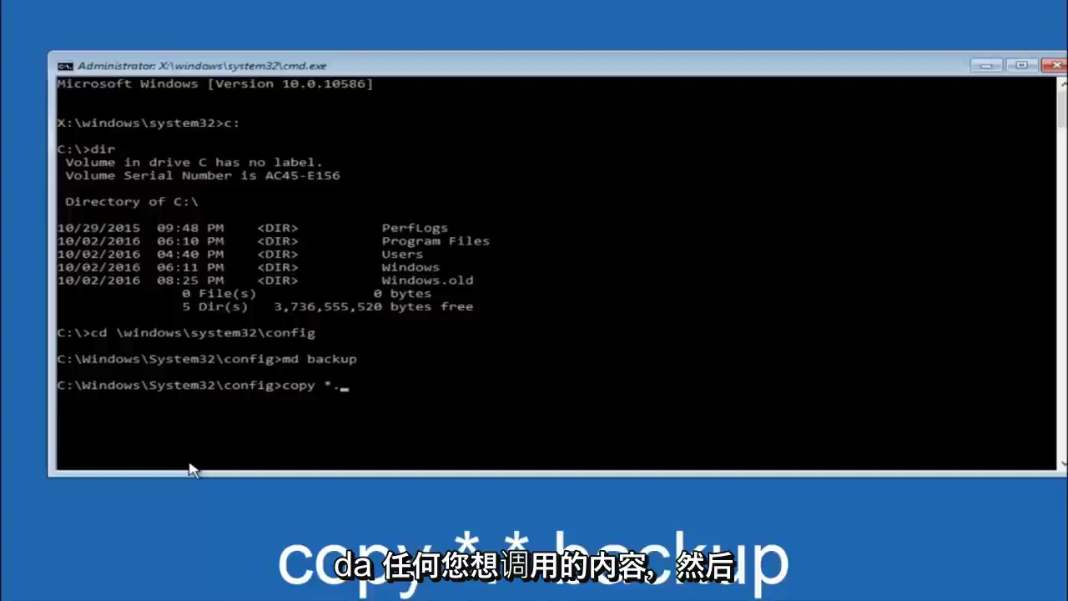
pyautogui.write('*')
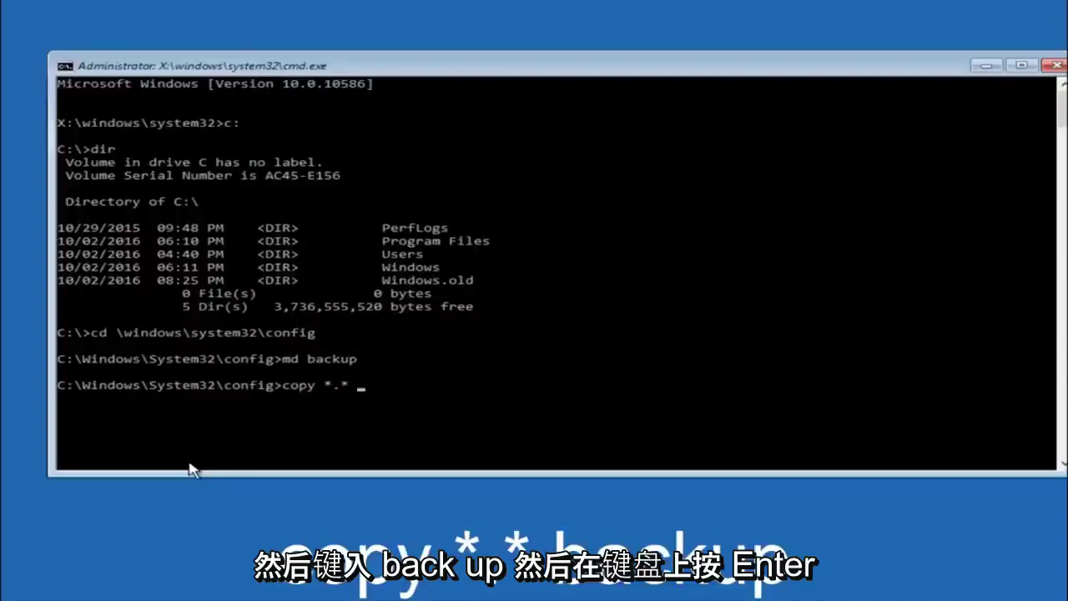
pyautogui.write('* backup')
pyautogui.press('Return')
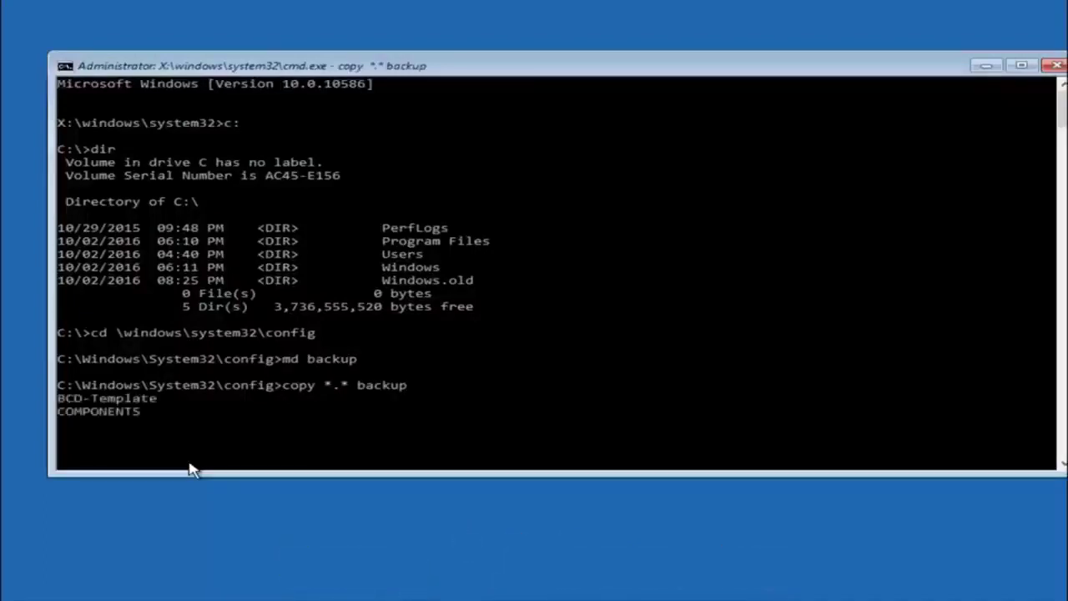
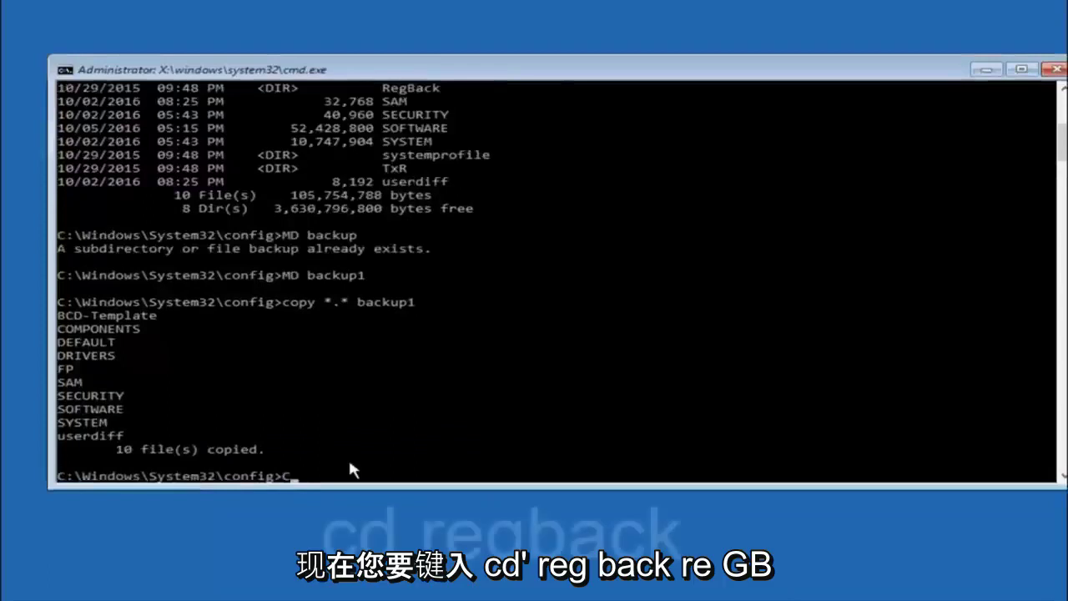
# Change directory from config into the RegBack subfolder with 'CD regback'.
pyautogui.write('reg')
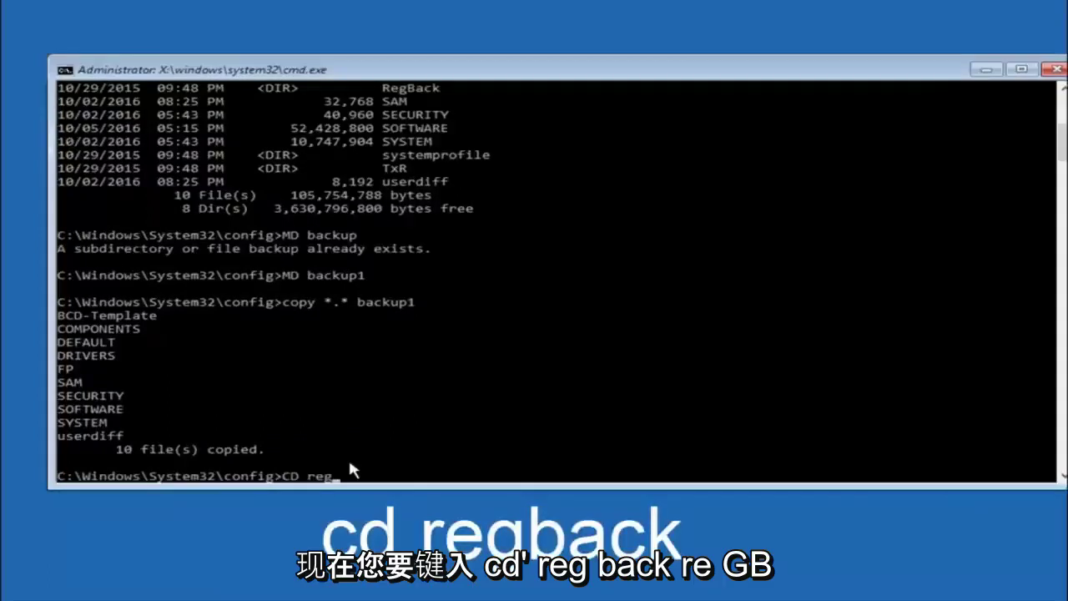
pyautogui.write('back')
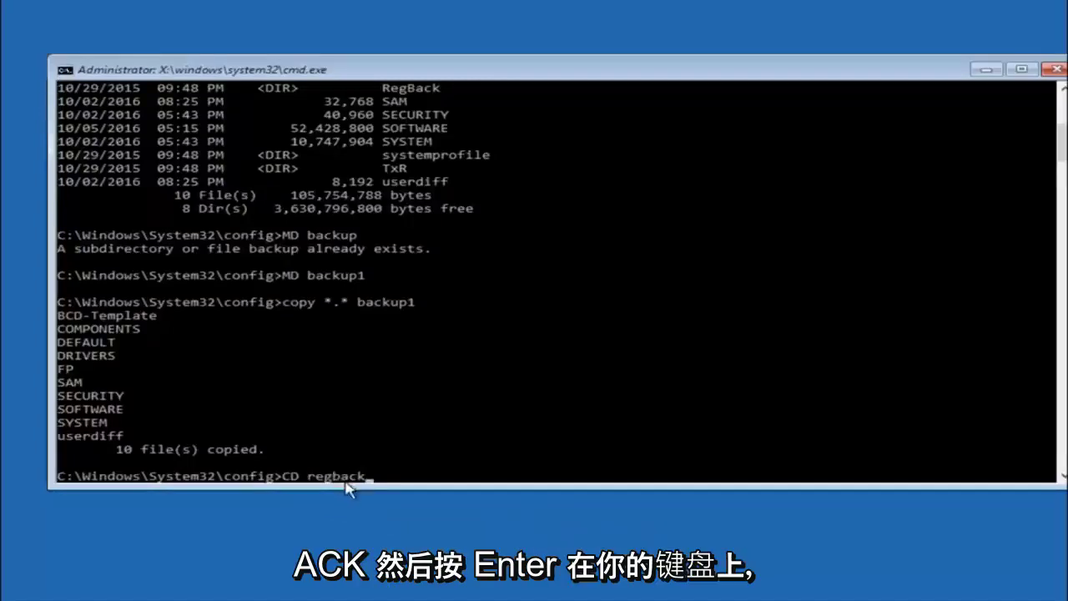
pyautogui.press('Return')
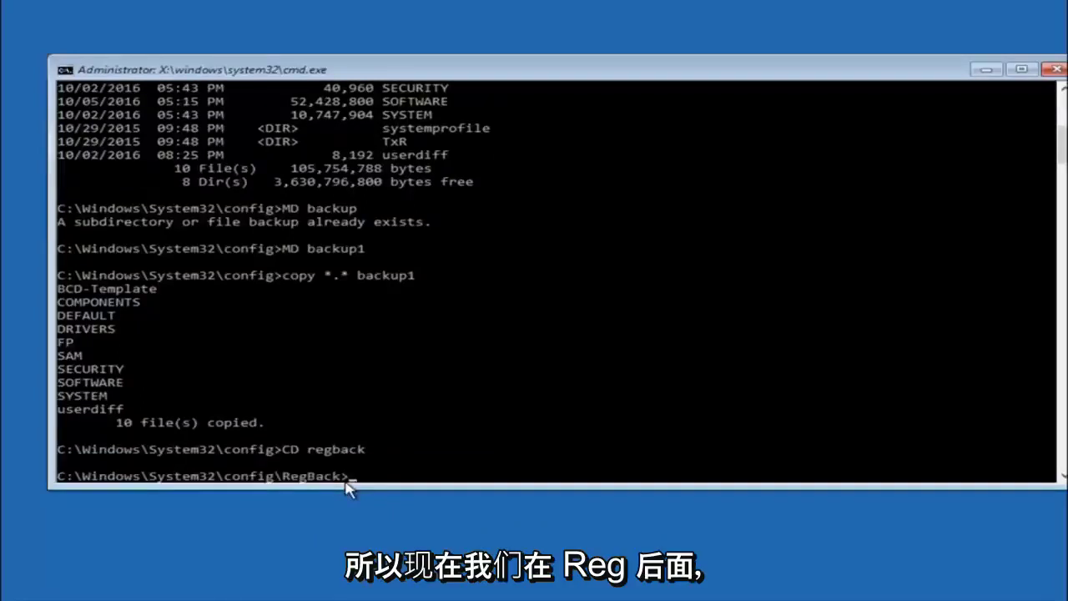
# Run dir to list RegBack's five 0-byte files: DEFAULT, SAM, SECURITY, SOFTWARE, SYSTEM.
pyautogui.write('d')
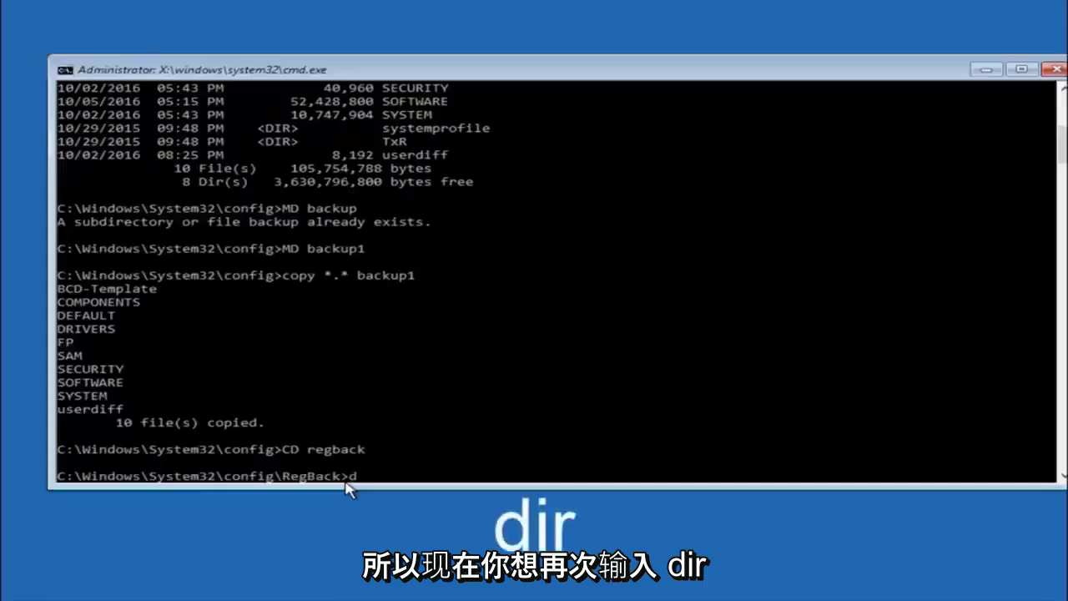
pyautogui.write('ir')
pyautogui.press('Return')
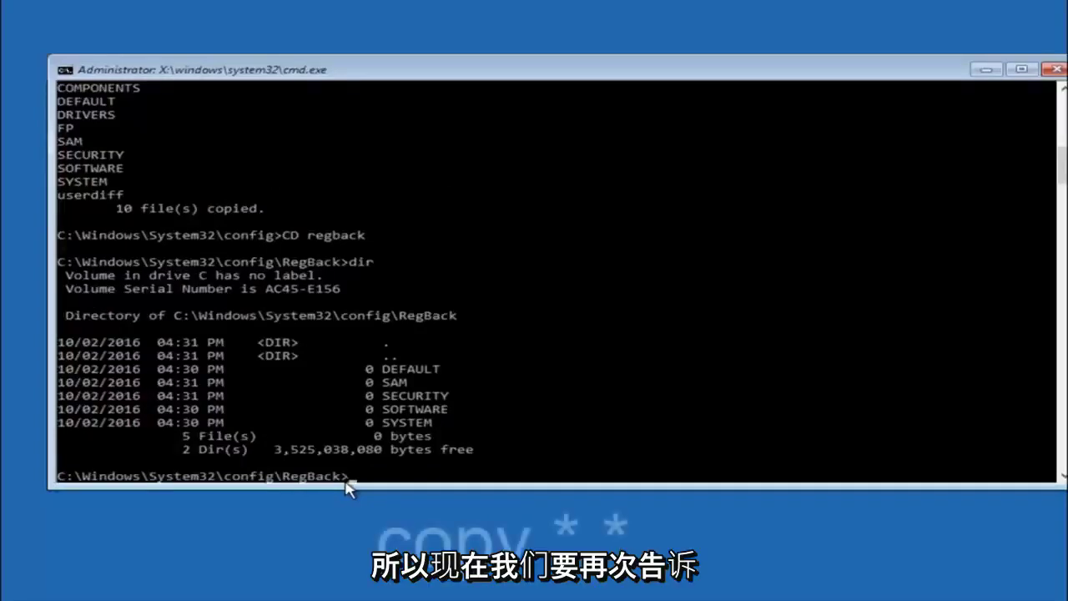
# Begin entering the copy command to copy all RegBack files up to config.
pyautogui.write('copy')
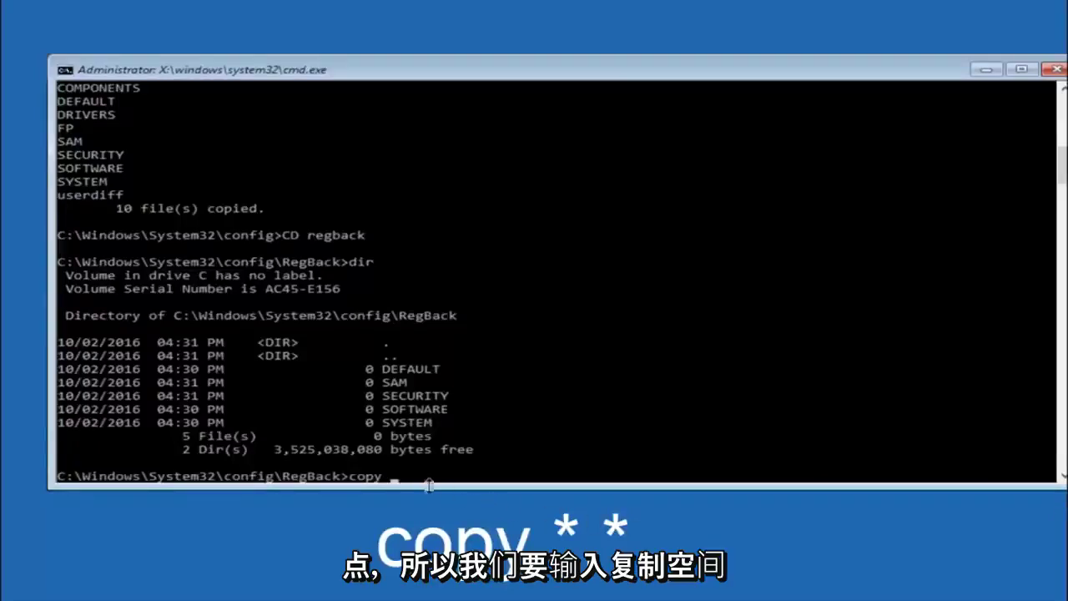
pyautogui.click(395, 476)
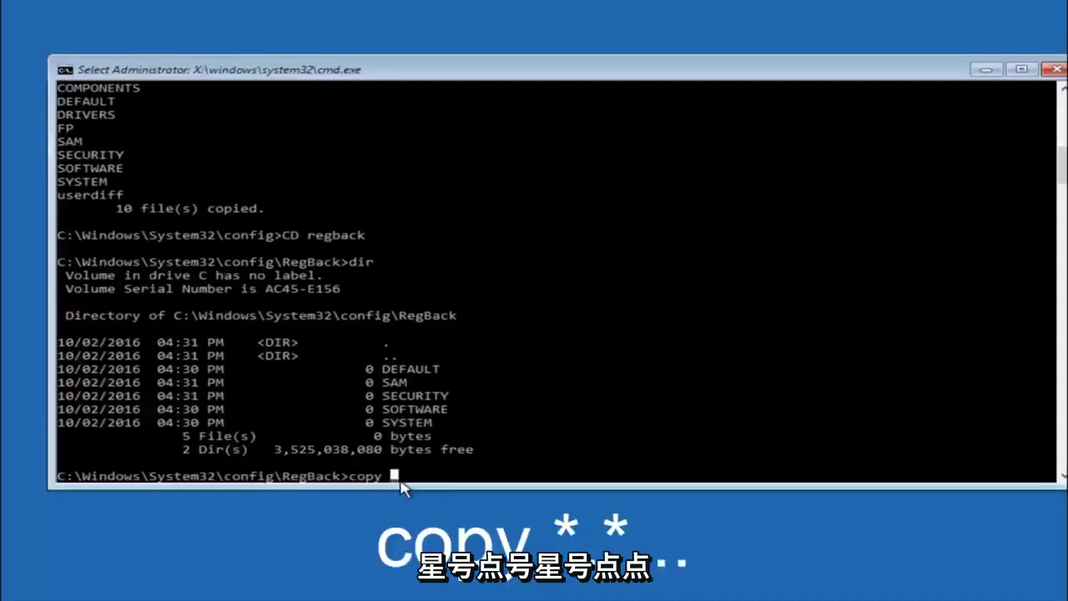
# Run copy *.* .. from the RegBack folder to copy all backup hives up into config.
pyautogui.write('*.*.')
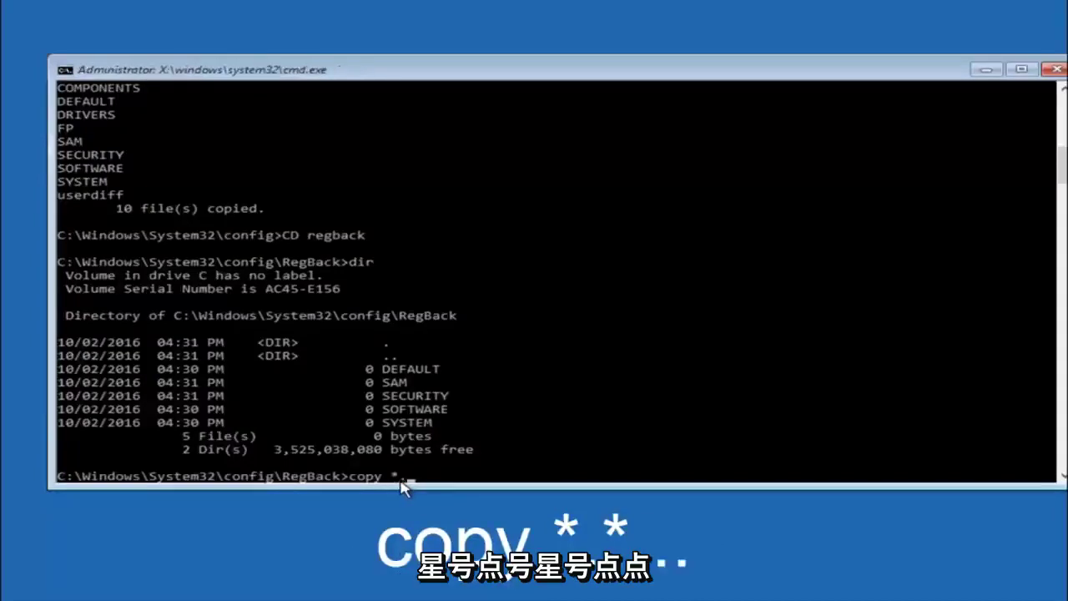
pyautogui.write('*')
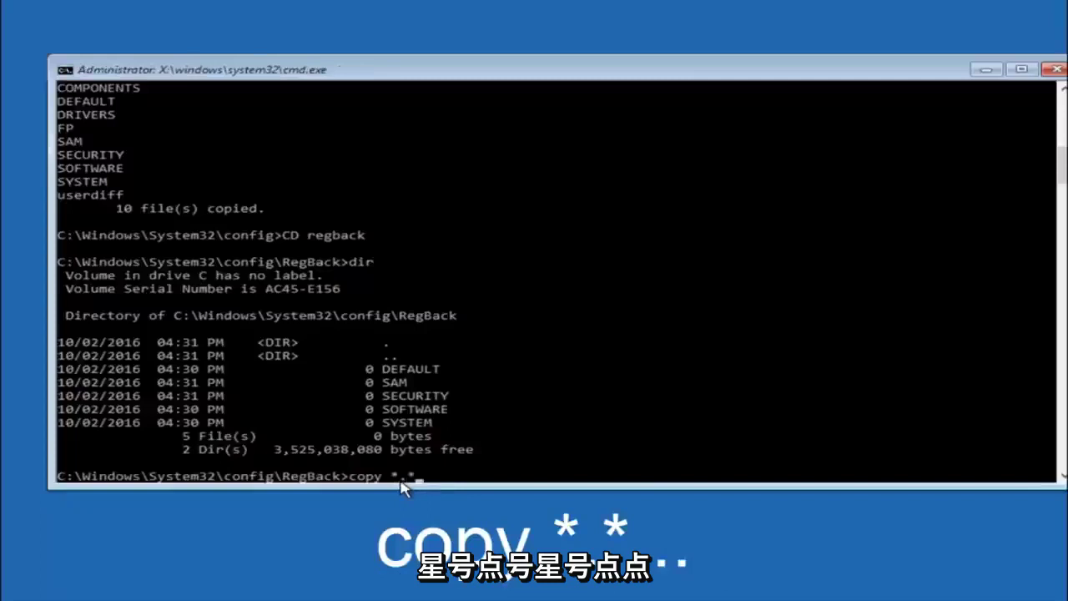
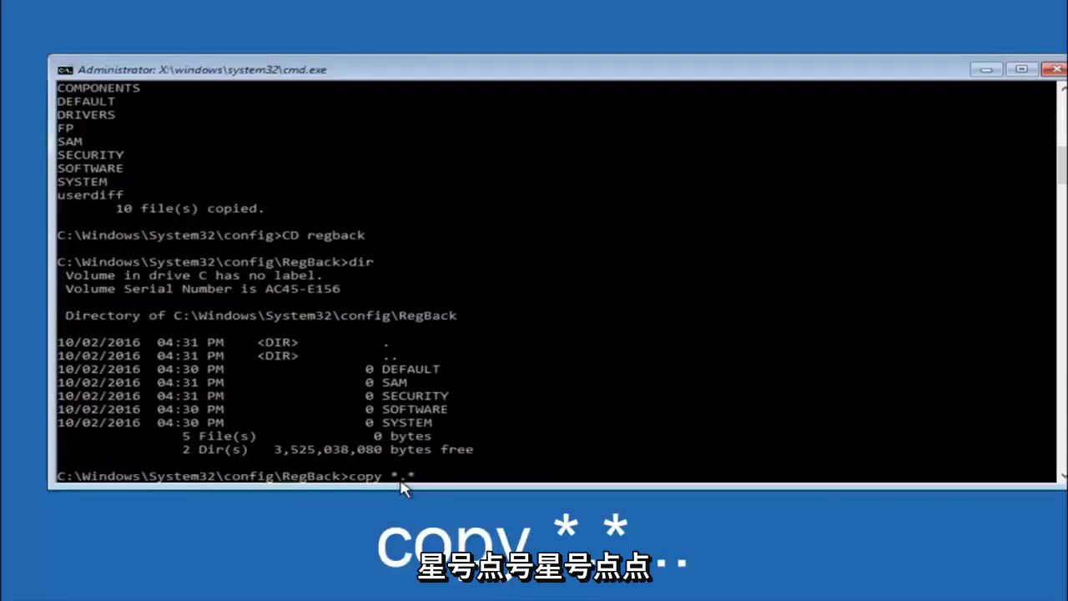
# Begin entering the copy command to copy all RegBack files up to config.
# Run copy *.* .. from the RegBack folder to copy all backup hives up into config.
pyautogui.write('  ..')
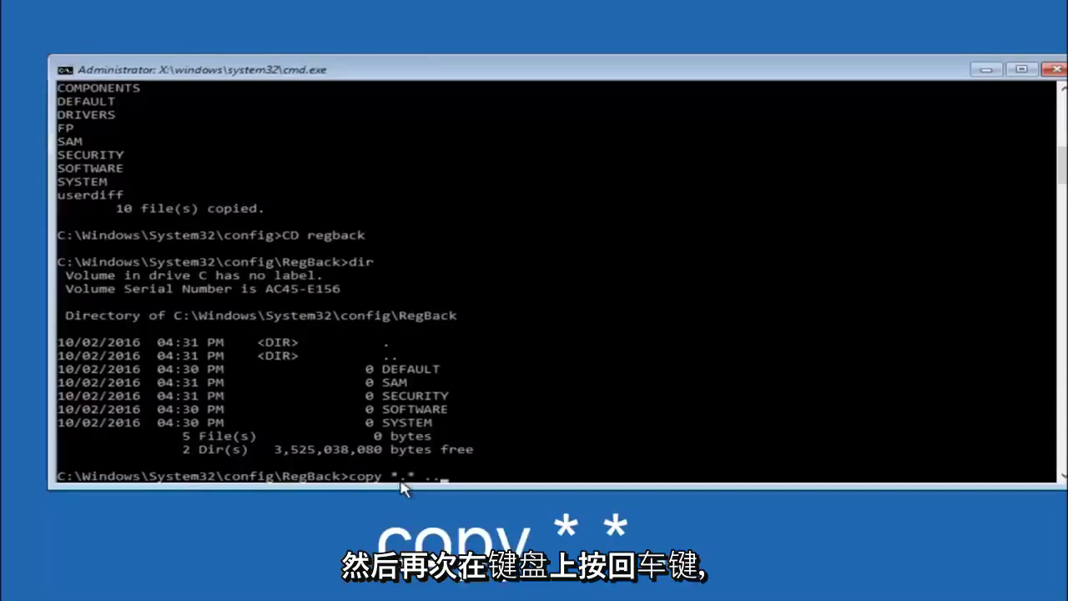
pyautogui.press('Return')
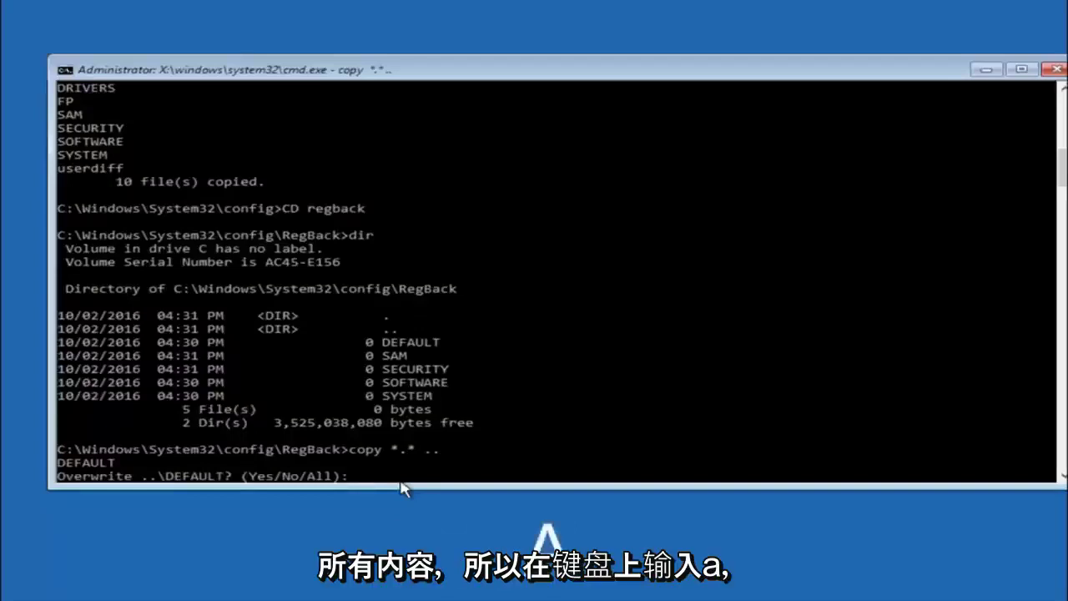
# Answer A to overwrite all five config hives, including DEFAULT, then close Command Prompt.
pyautogui.write('A')
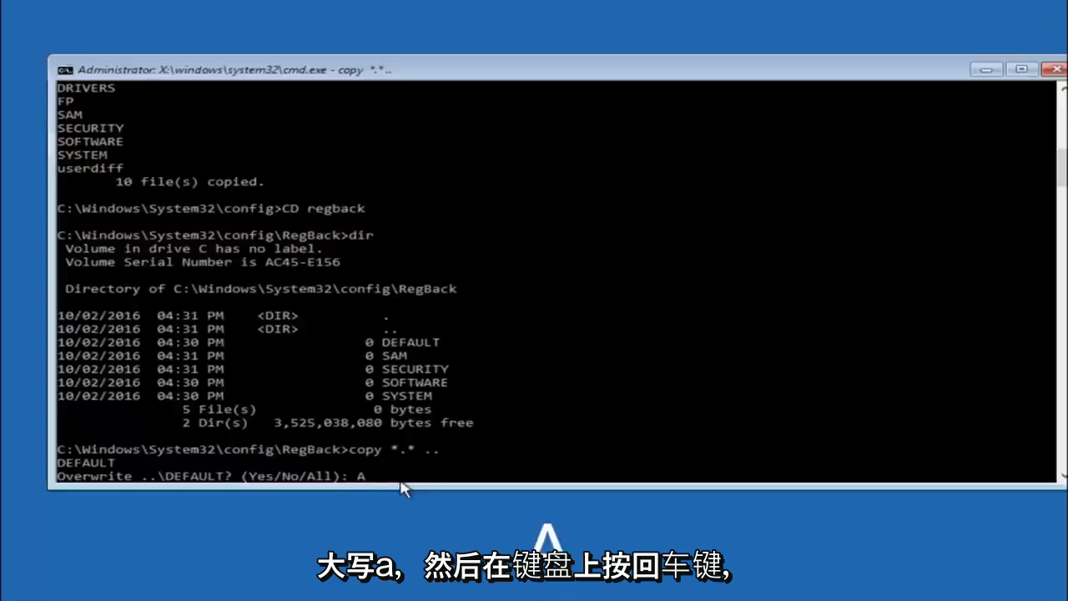
pyautogui.press('Return')
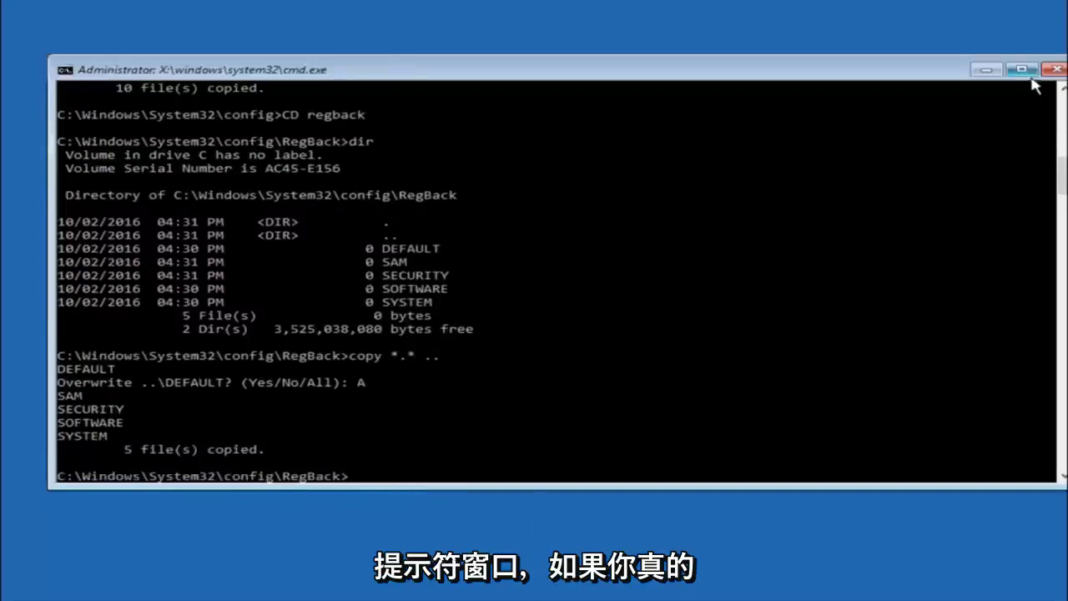
pyautogui.click(1056, 69)
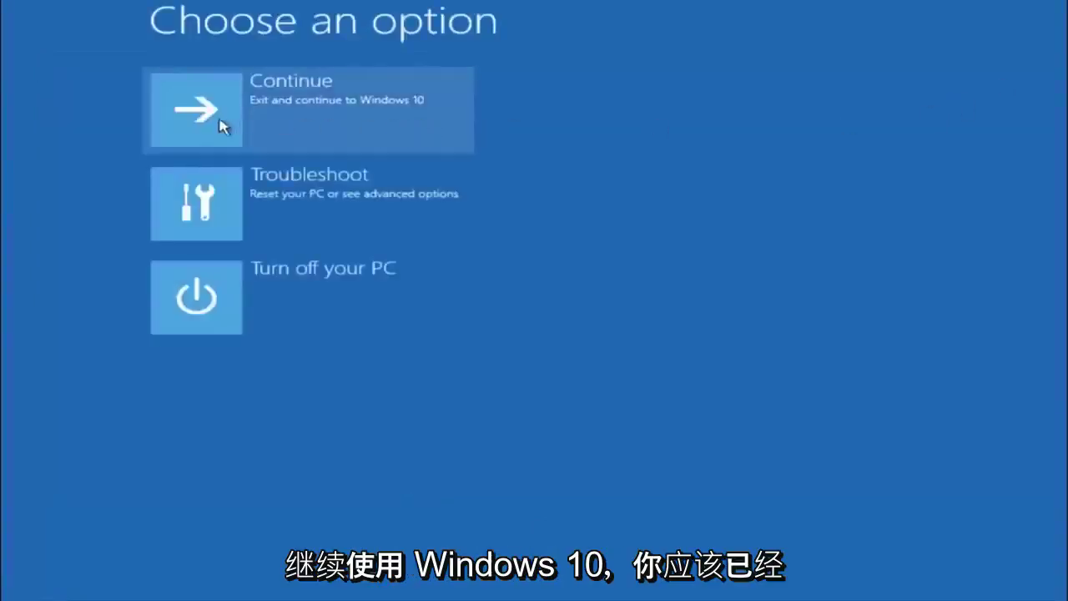